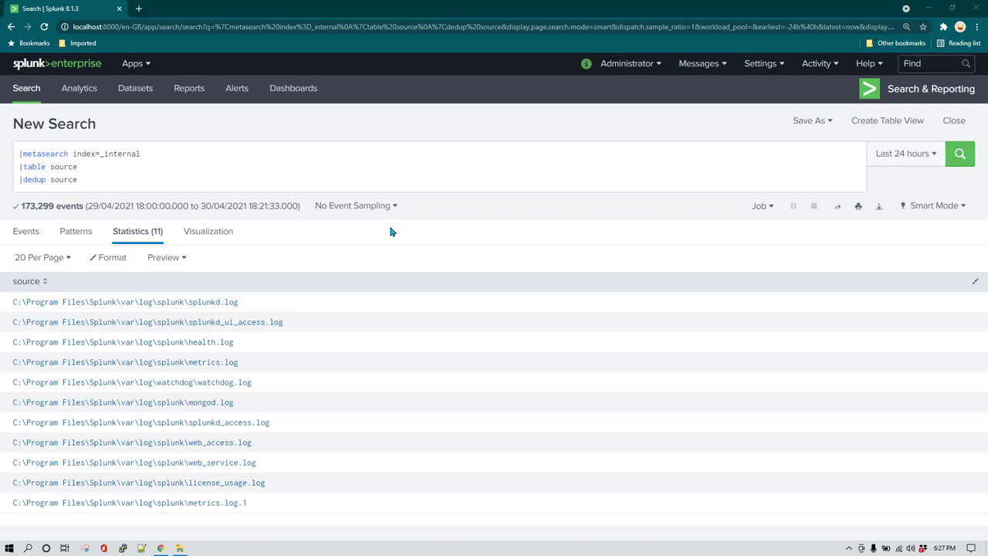
# Step: Open Settings > Lookups in a new tab from the Settings menu
pyautogui.click(776, 65)
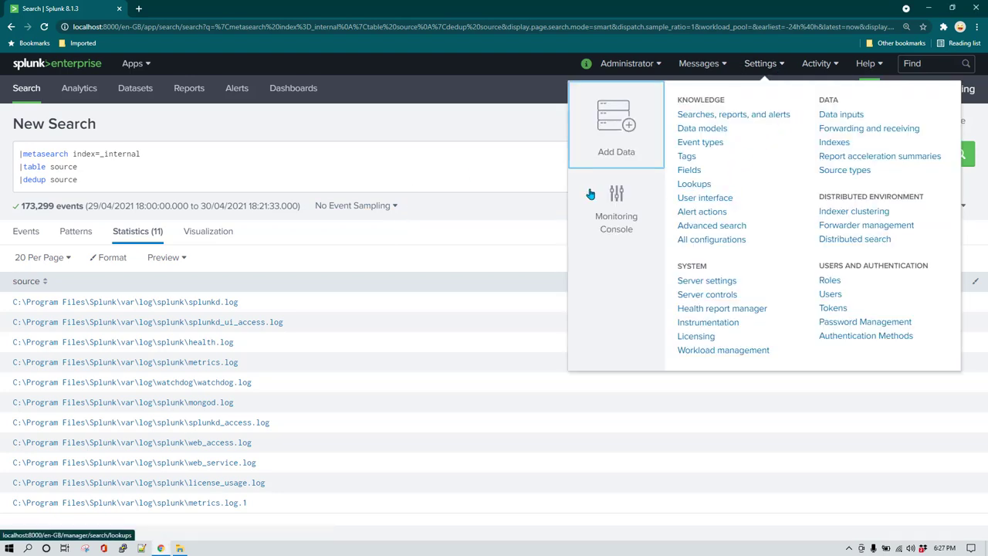
pyautogui.click(438, 171)
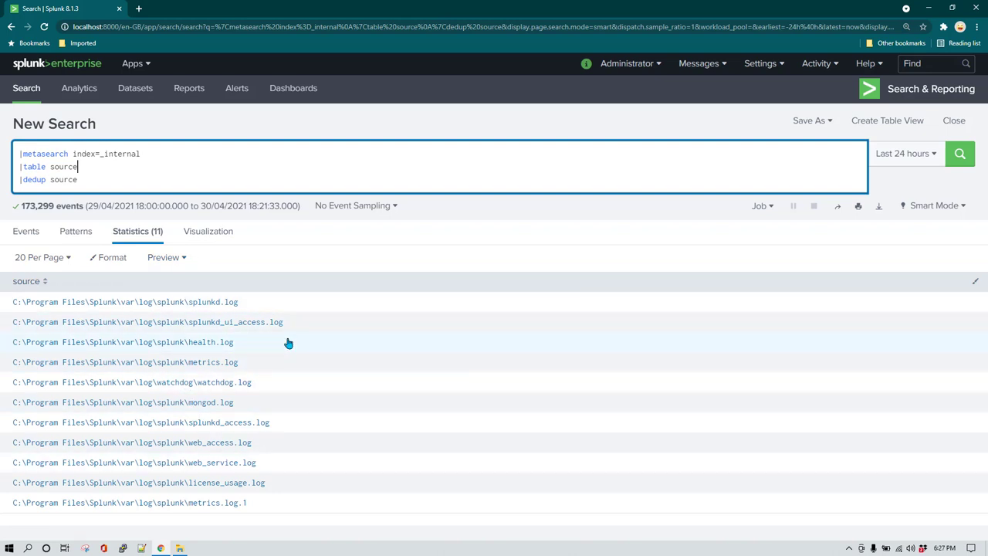
pyautogui.click(763, 66)
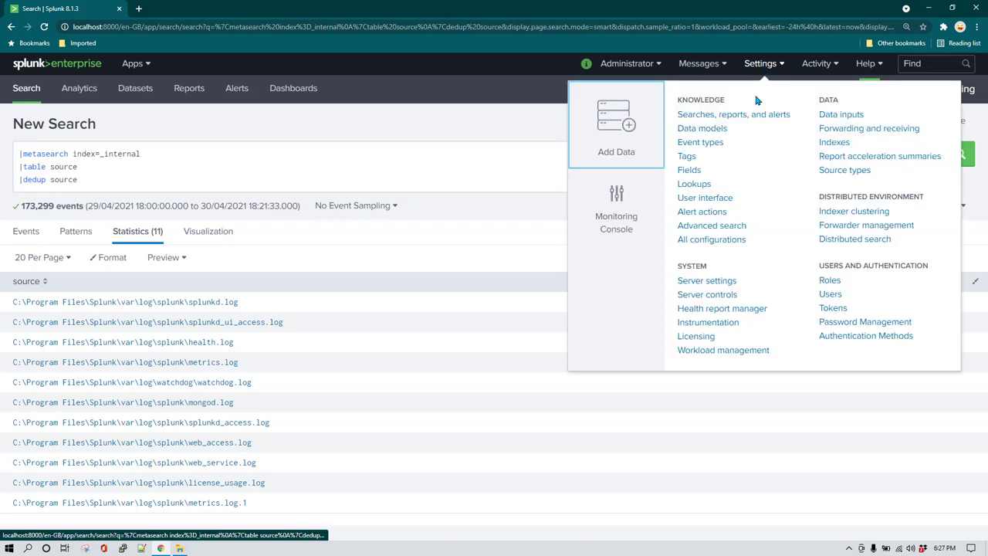
pyautogui.middleClick(693, 184)
# Step: View the Lookup table files list (five files) in the new tab, then return to the search query
pyautogui.click(202, 6)
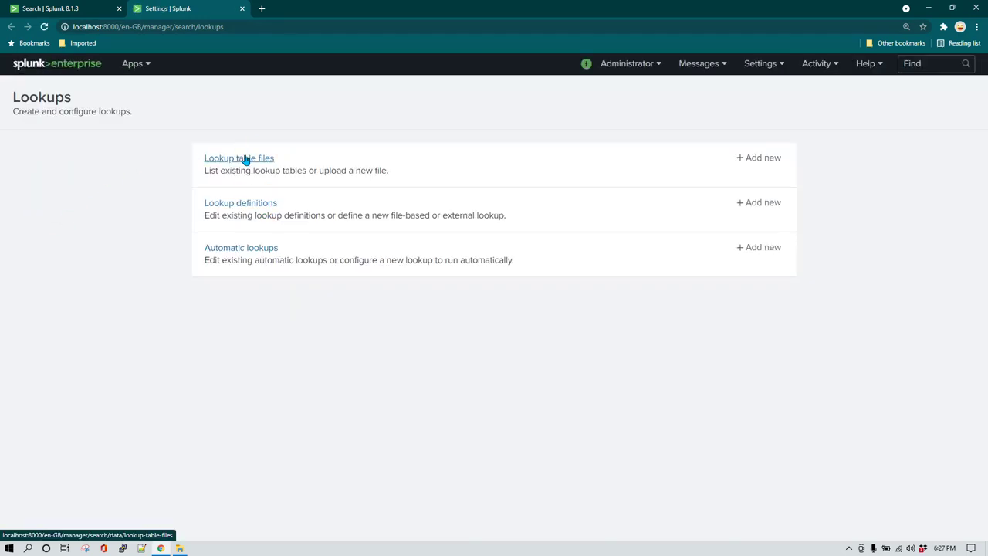
pyautogui.click(246, 158)
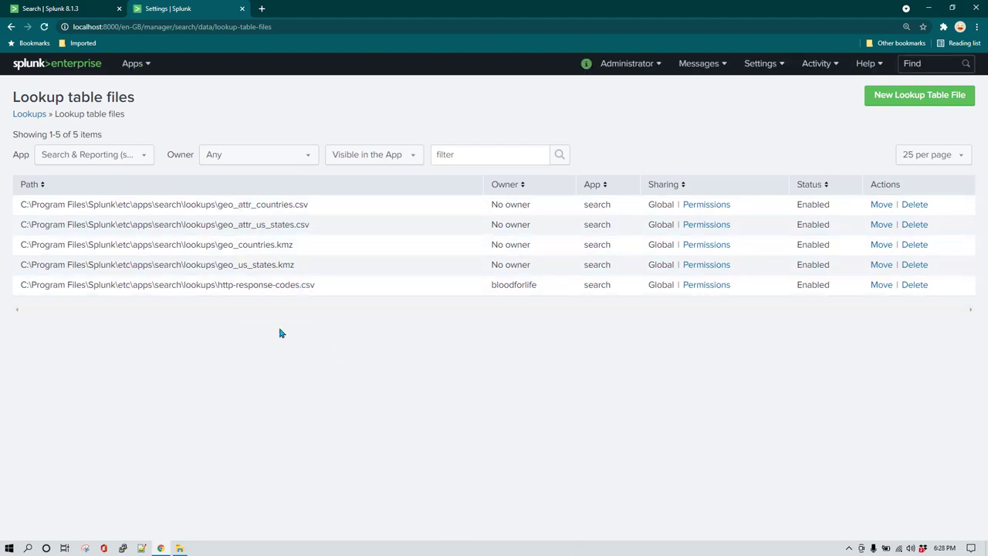
pyautogui.click(67, 7)
pyautogui.click(120, 180)
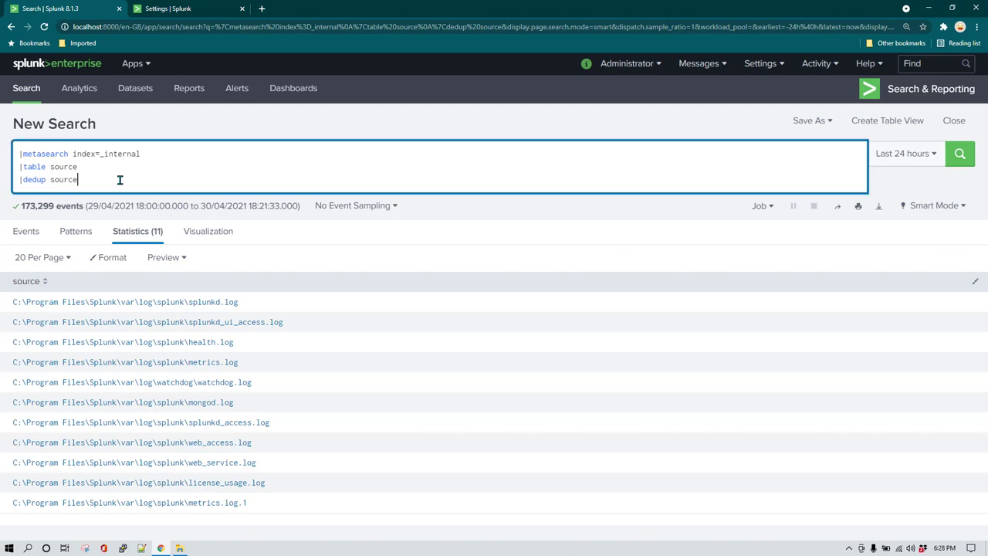
# Step: Re-run the deduplicate-by-source search, which returns 175,836 events
pyautogui.click(940, 159)
pyautogui.click(940, 158)
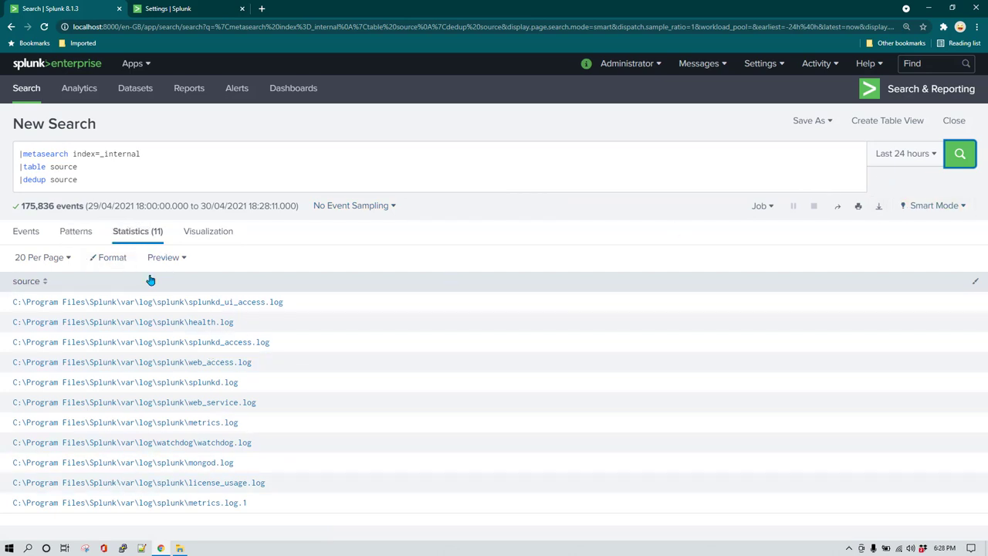
pyautogui.moveTo(16, 209); pyautogui.dragTo(78, 205)
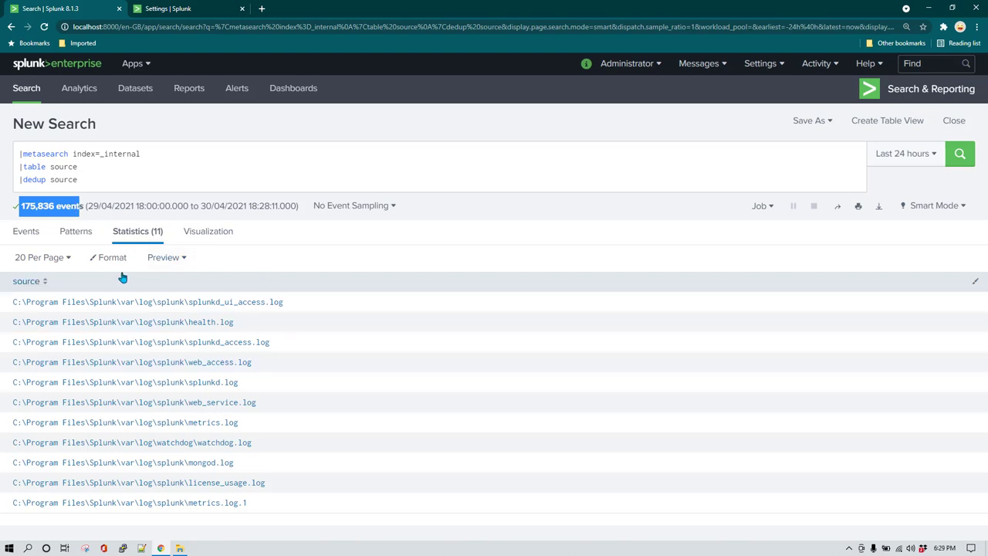
# Step: Add a new fourth line at the end of the query for the next command
pyautogui.click(127, 189)
pyautogui.hotkey('ctrl', 'a')
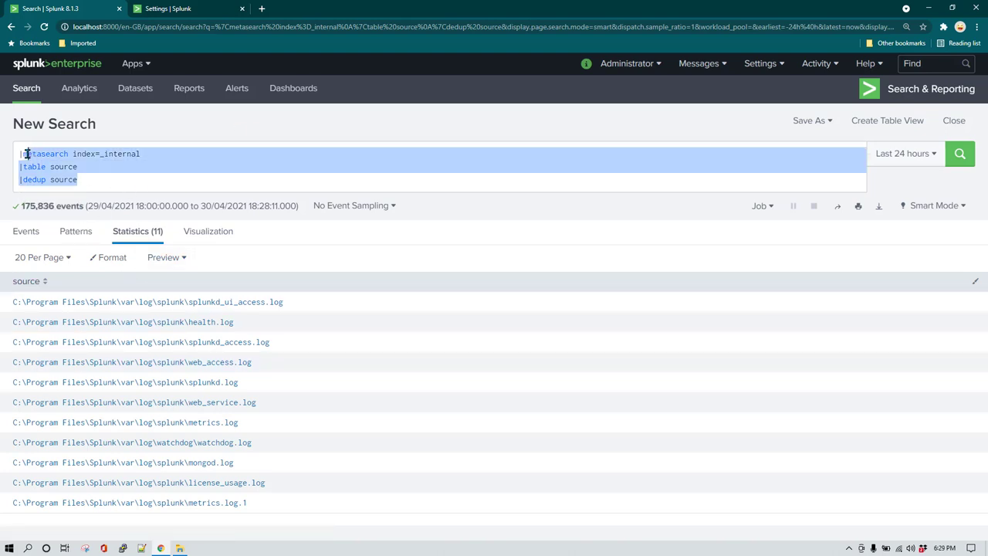
pyautogui.click(140, 175)
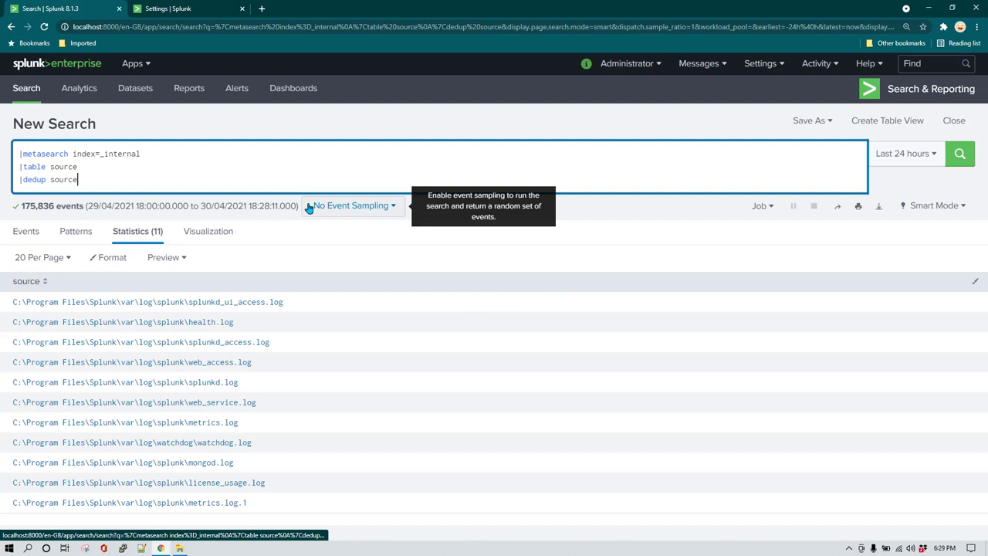
pyautogui.hotkey('shift', 'Return')
# Step: Append |outputlookup log_files_monitored_by_splunk.csv to the query and run it, returning 11 sources
pyautogui.write('|')
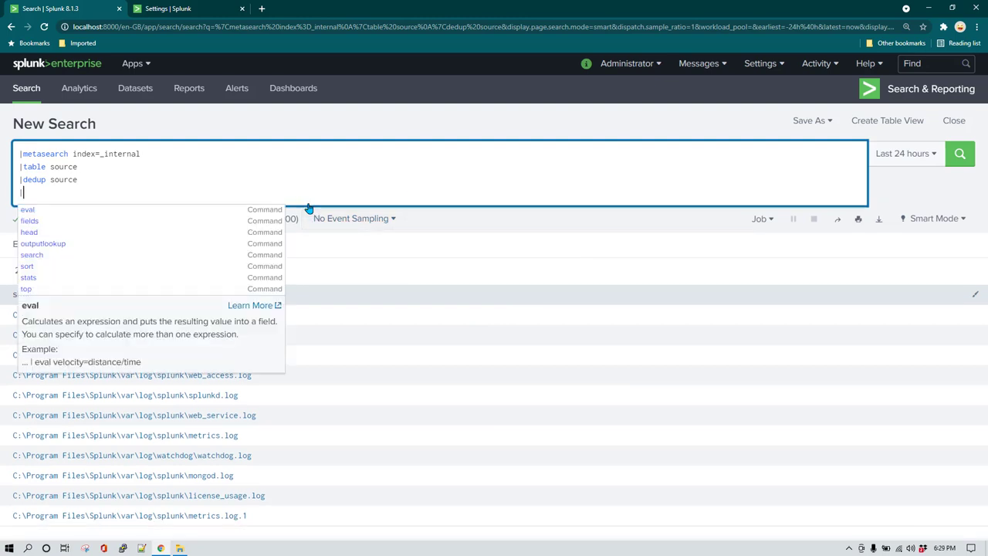
pyautogui.write('outputlook')
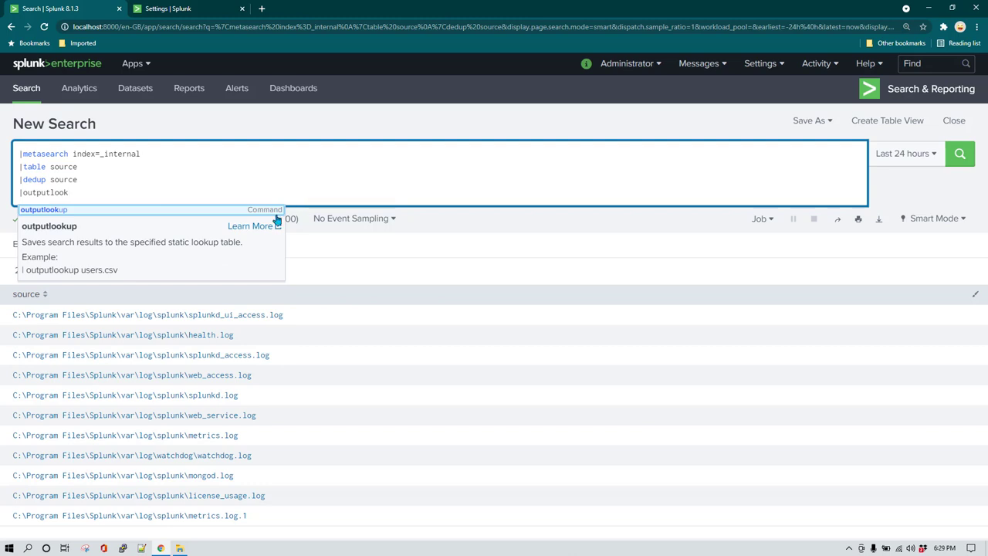
pyautogui.click(132, 209)
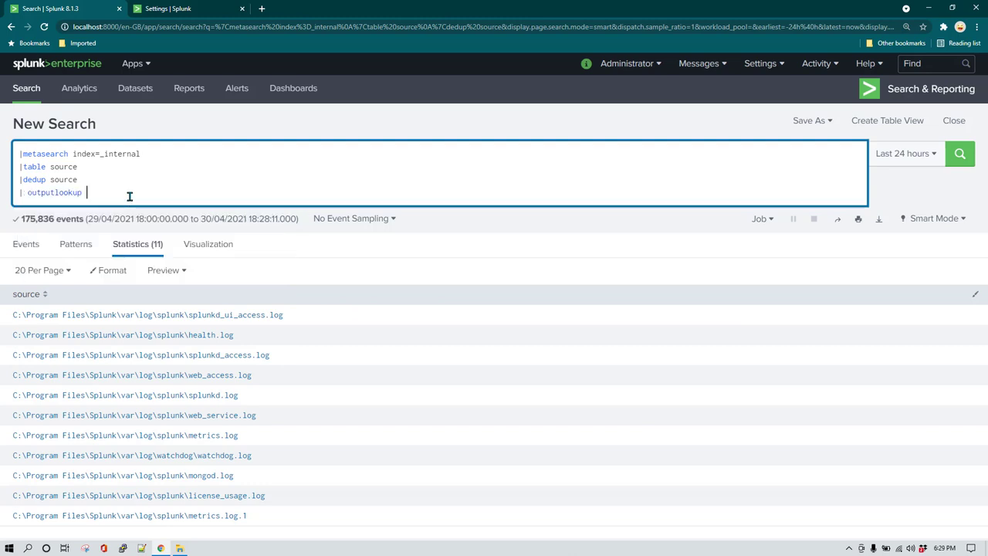
pyautogui.click(146, 63)
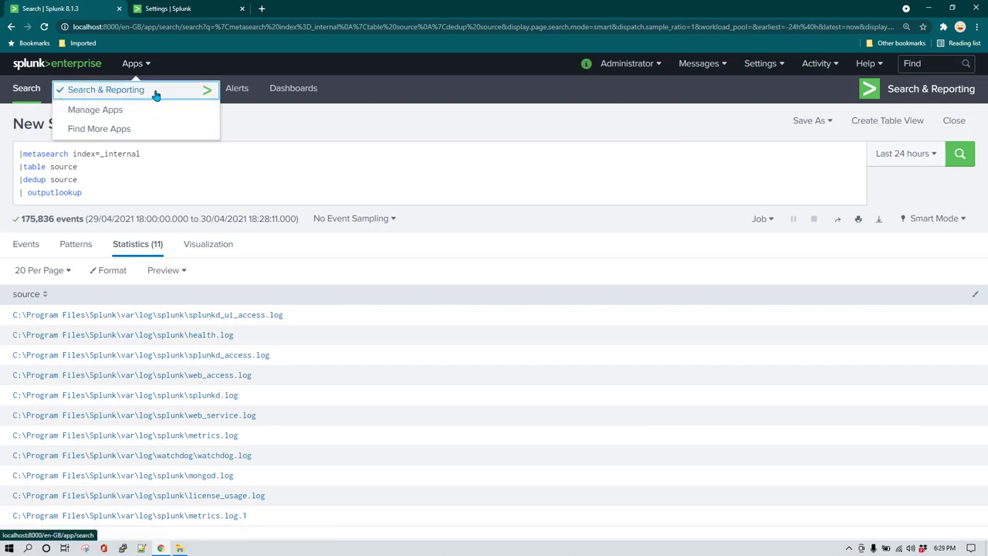
pyautogui.click(122, 194)
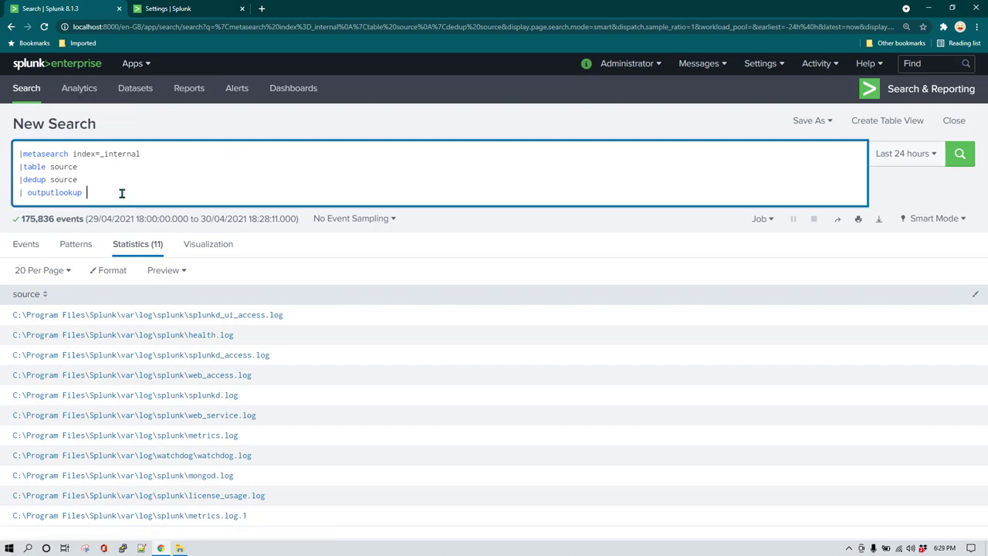
pyautogui.click(144, 66)
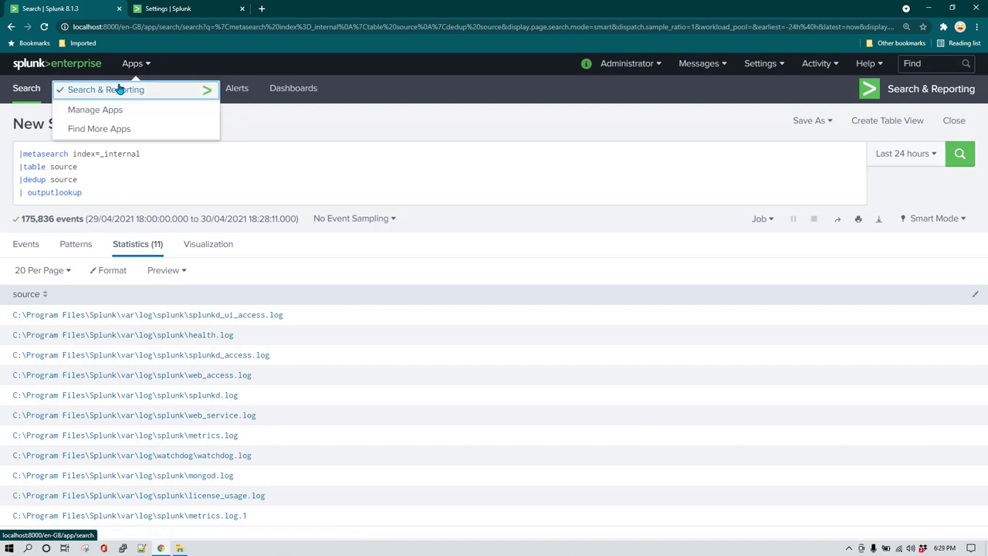
pyautogui.click(118, 203)
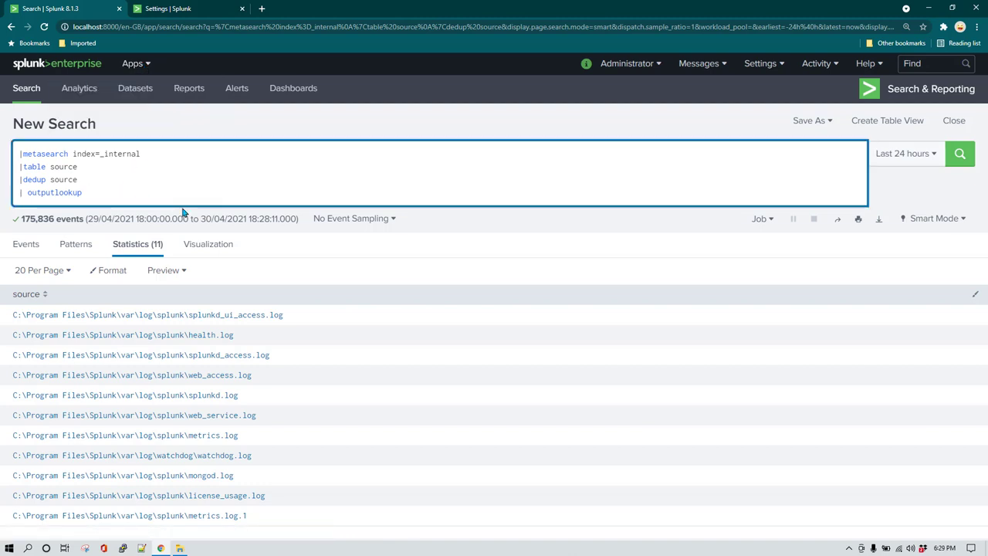
pyautogui.write('log_files_monitored_by_splunk.csv')
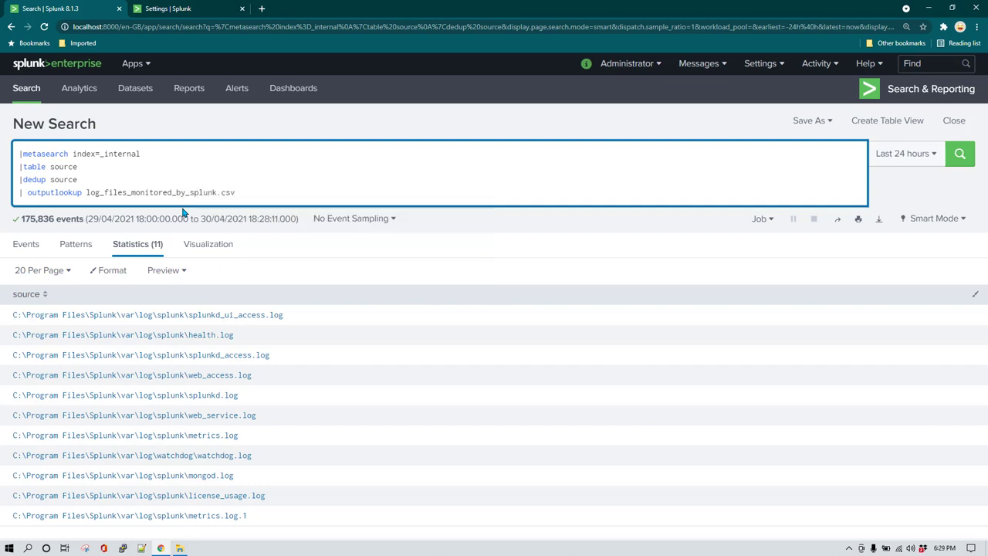
pyautogui.press('Home')
pyautogui.press('Delete')
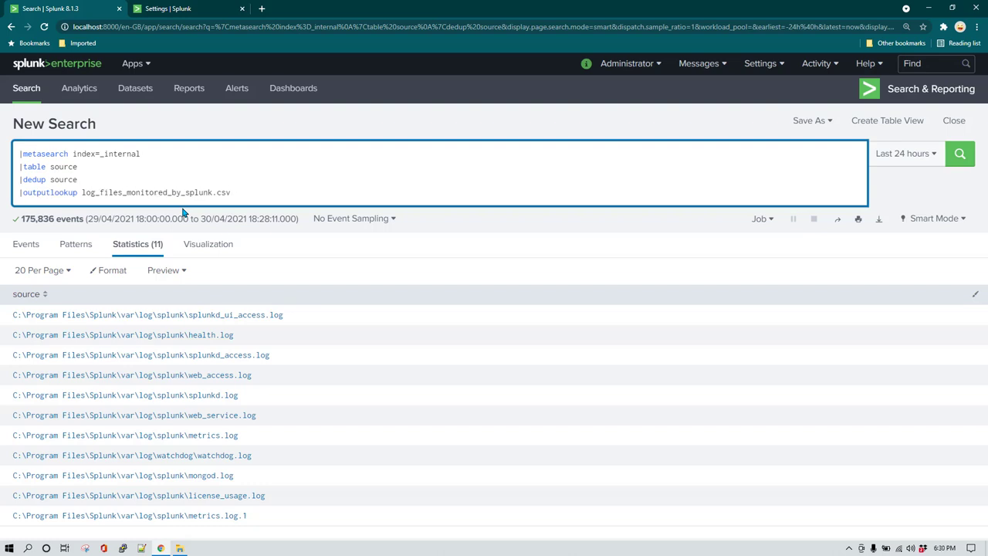
pyautogui.press('Return')
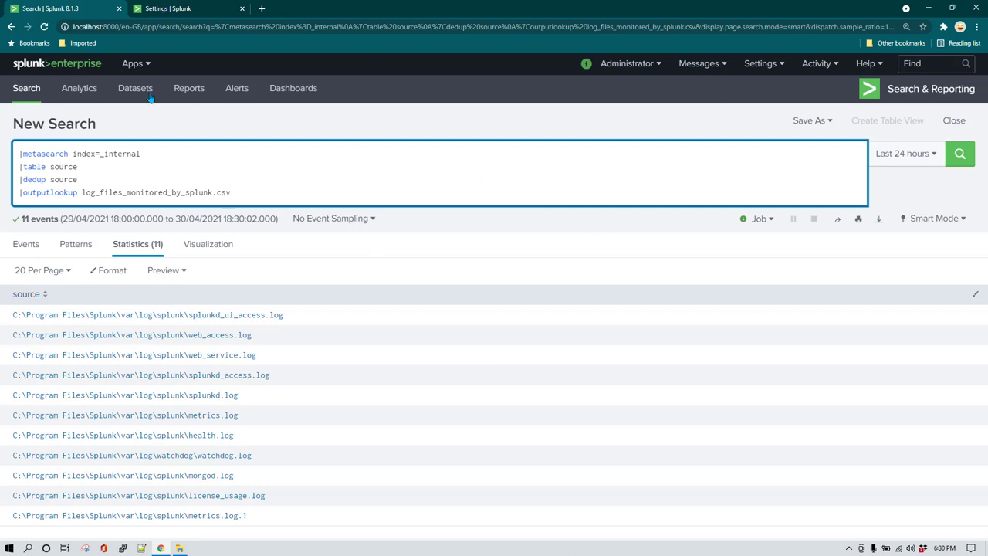
# Step: Reload Lookup table files and check log_files_monitored_by_splunk.csv's path under apps\search\lookups
pyautogui.click(192, 7)
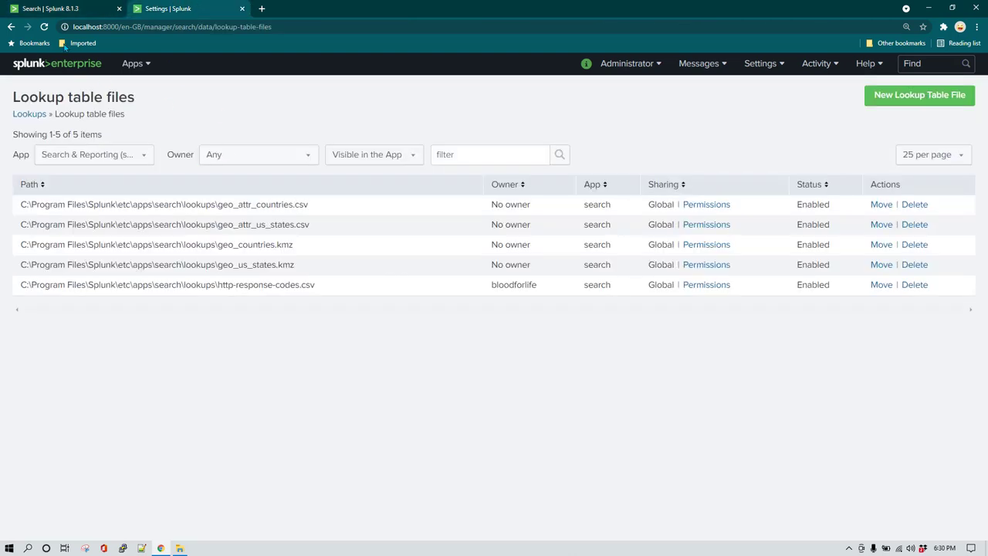
pyautogui.click(44, 26)
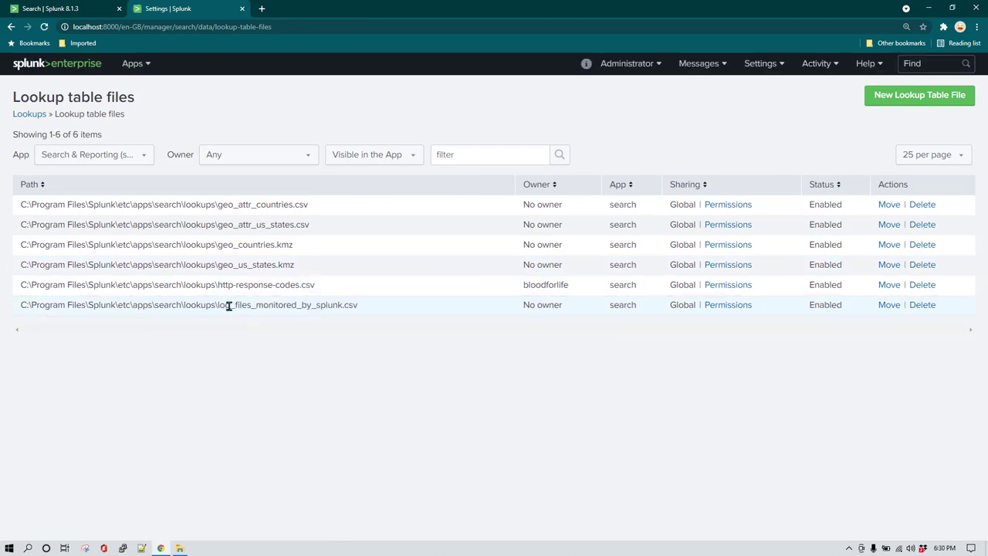
pyautogui.moveTo(220, 305); pyautogui.dragTo(348, 305)
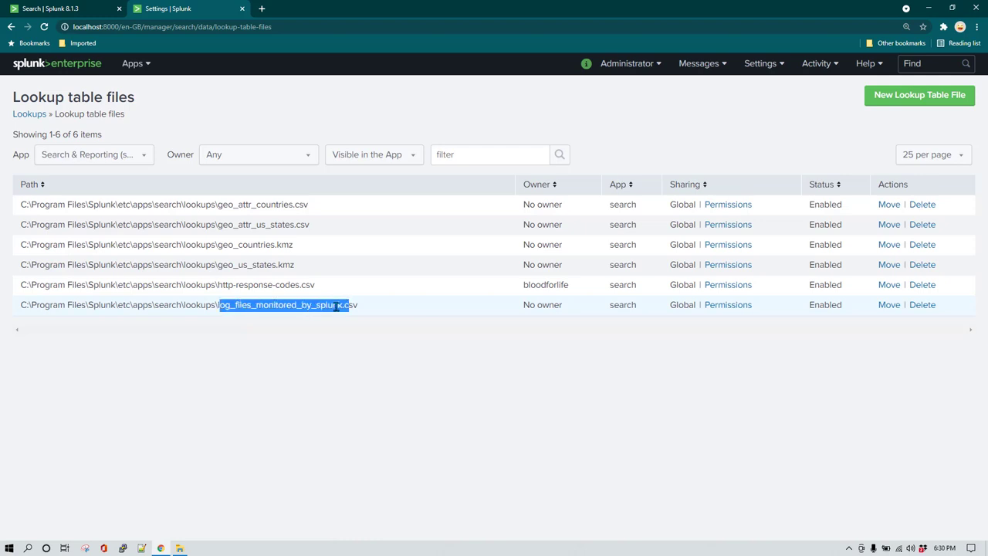
pyautogui.click(181, 305)
pyautogui.doubleClick(143, 305)
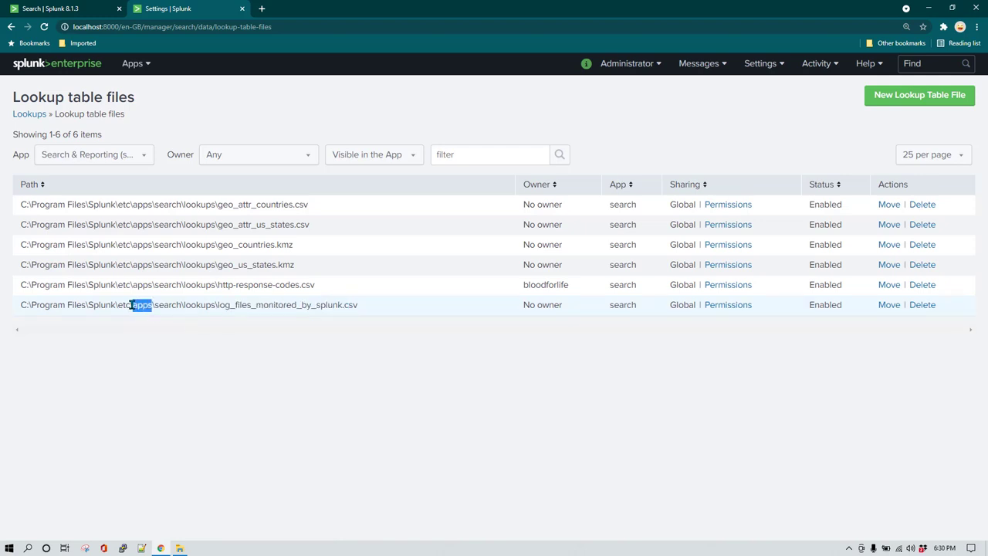
pyautogui.click(129, 304)
pyautogui.moveTo(130, 305); pyautogui.dragTo(186, 305)
pyautogui.click(91, 7)
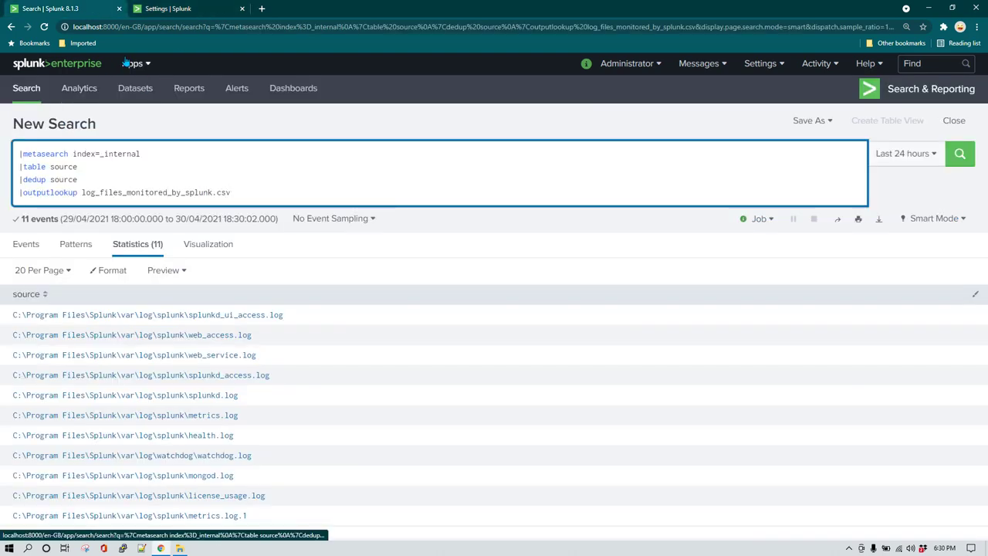
pyautogui.click(169, 6)
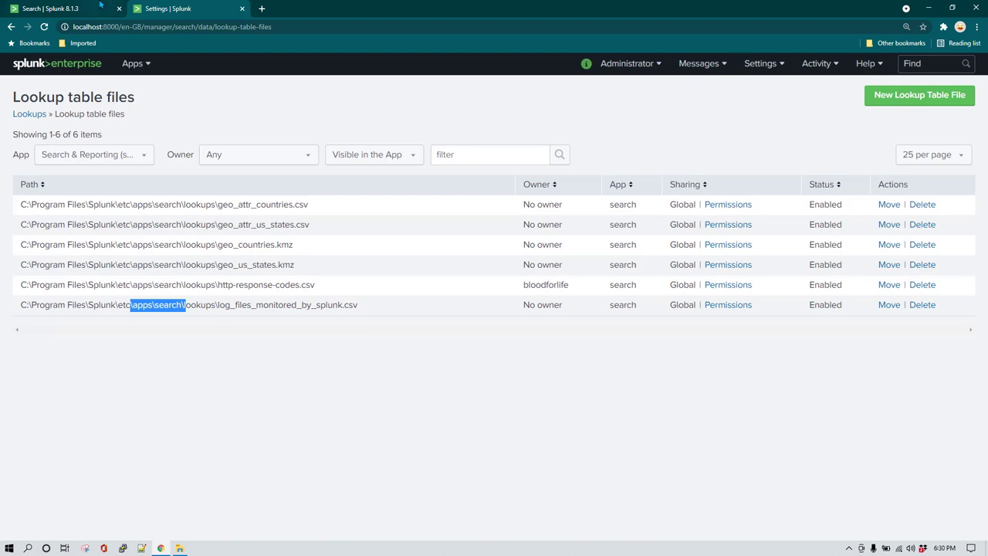
# Step: Review the new lookup file's permissions without changes, then return to the search tab
pyautogui.click(740, 306)
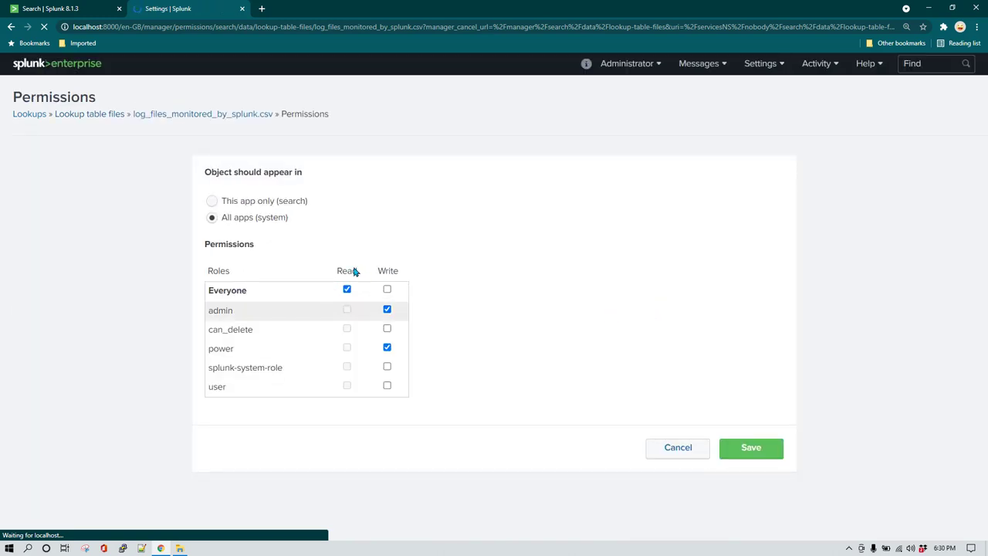
pyautogui.click(679, 447)
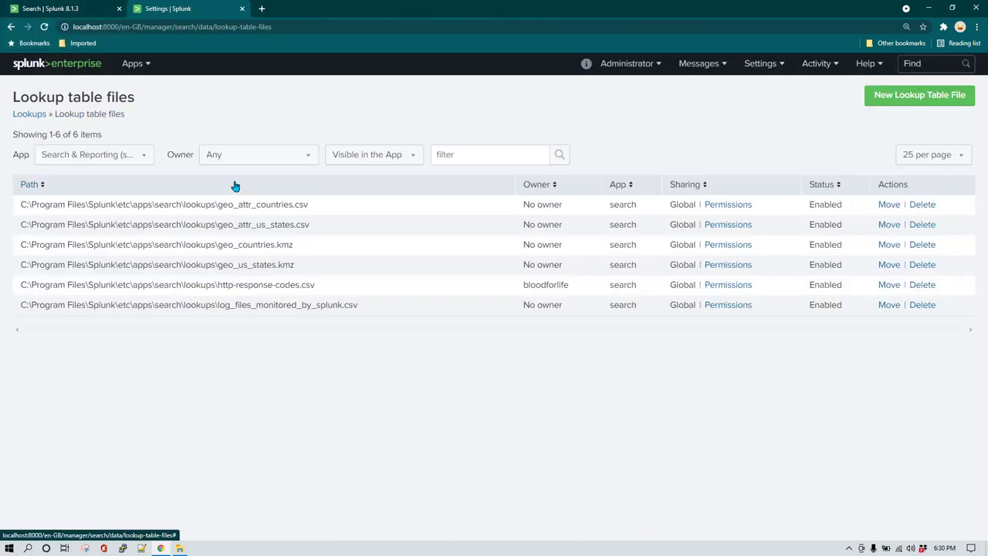
pyautogui.click(99, 6)
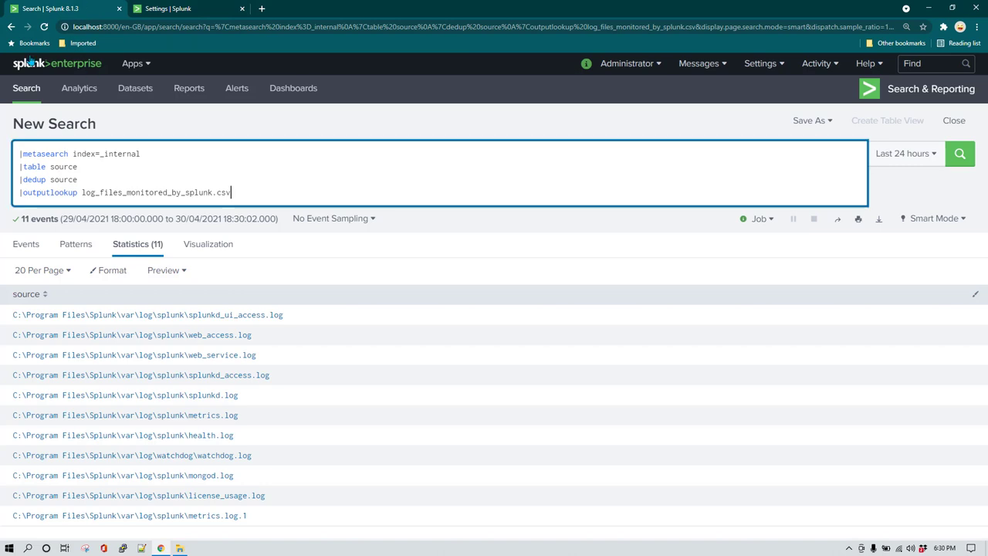
# Step: Open a fresh Search page in a third tab and begin an |inputlookup query
pyautogui.middleClick(35, 88)
pyautogui.click(324, 8)
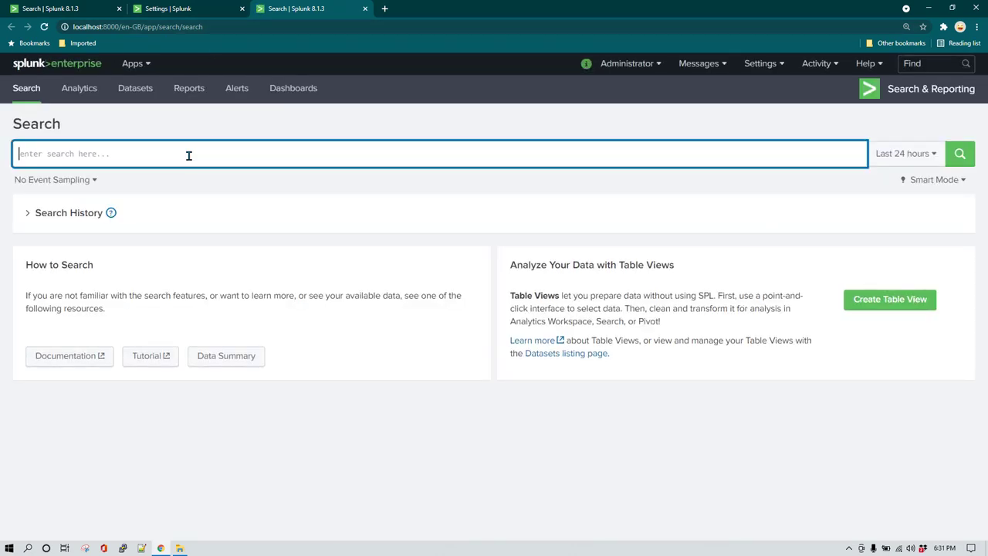
pyautogui.write('|inputlokup')
# Step: Run |inputlookup log_files_monitored_by_splunk.csv, copying the file name from Lookup table files
pyautogui.hotkey('ctrl', 'a')
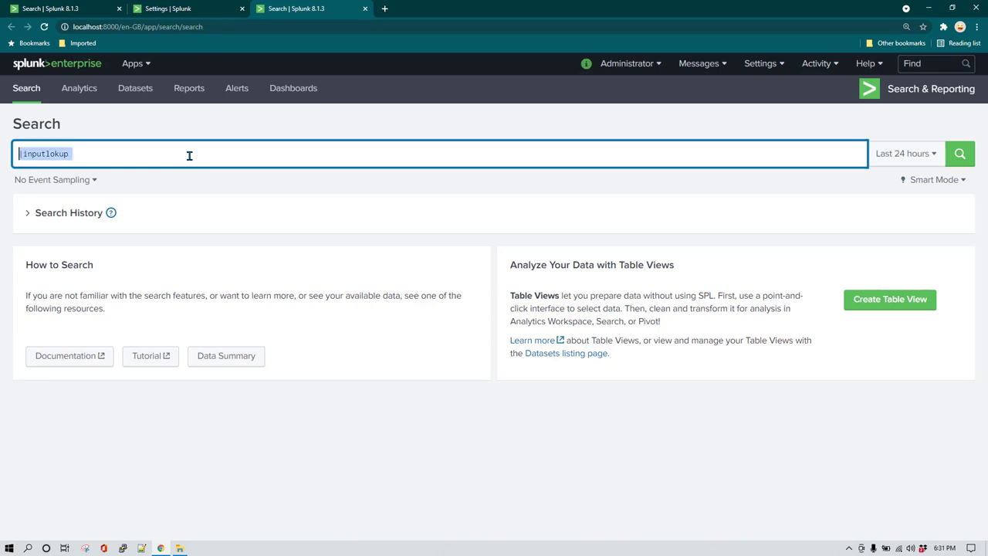
pyautogui.write('|inputlookup')
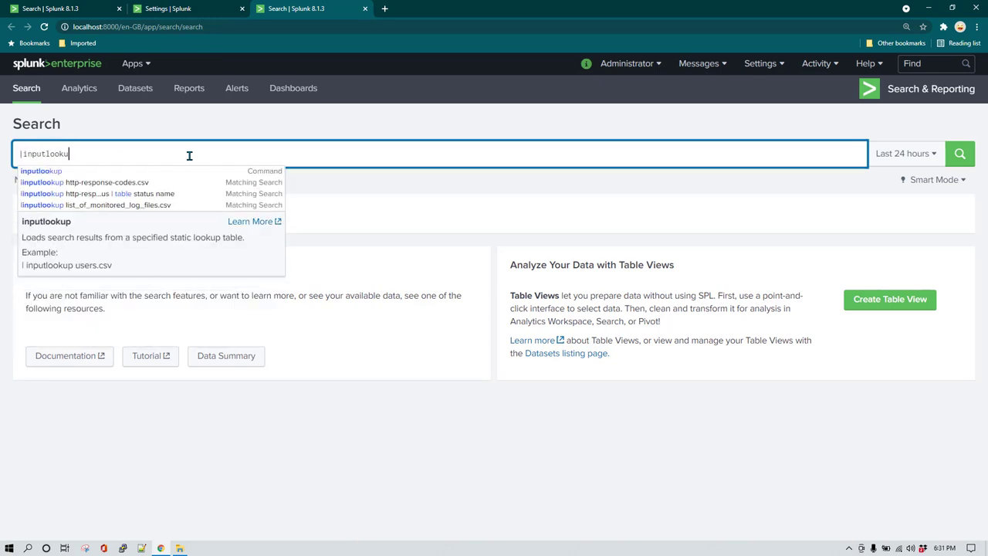
pyautogui.click(174, 8)
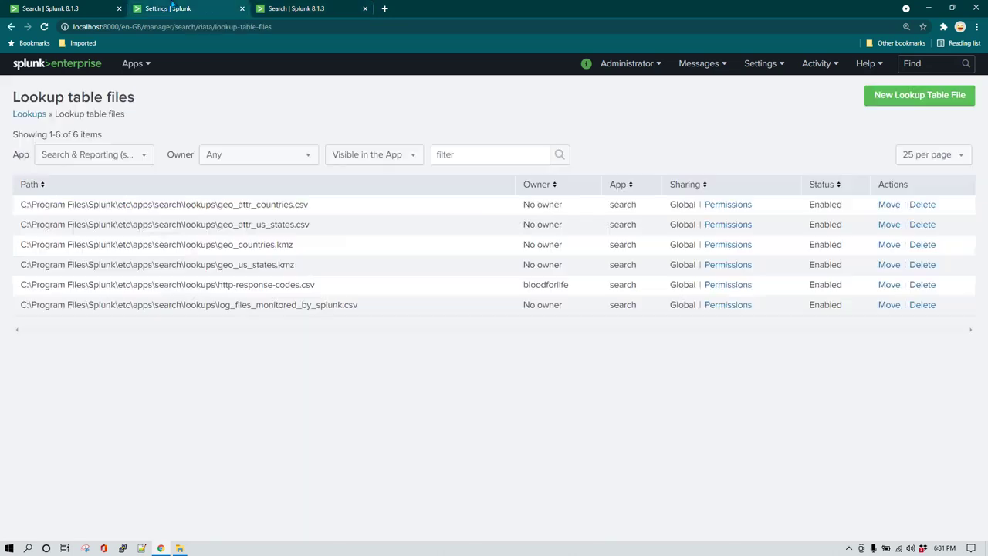
pyautogui.doubleClick(254, 304)
pyautogui.hotkey('ctrl', 'c')
pyautogui.click(298, 8)
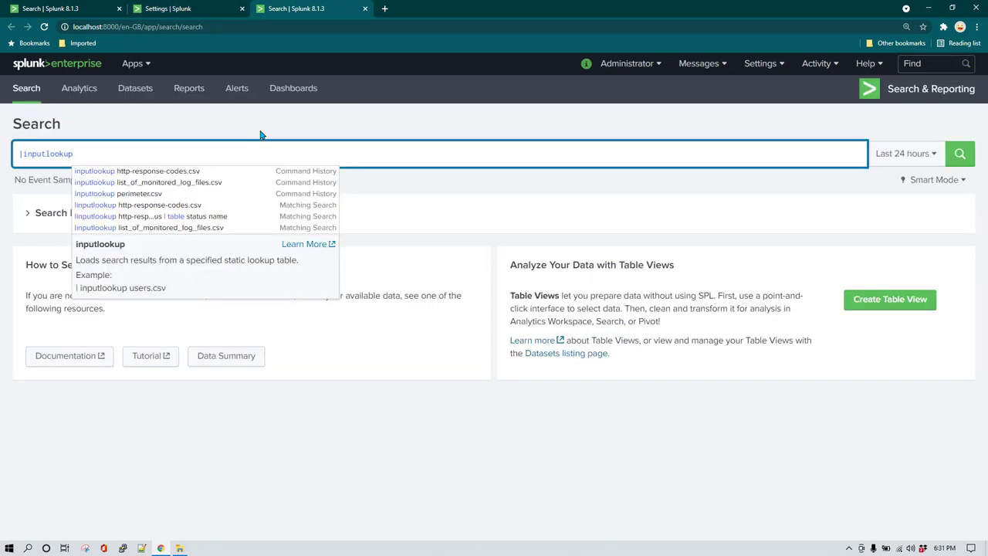
pyautogui.hotkey('ctrl', 'v')
pyautogui.write('.c')
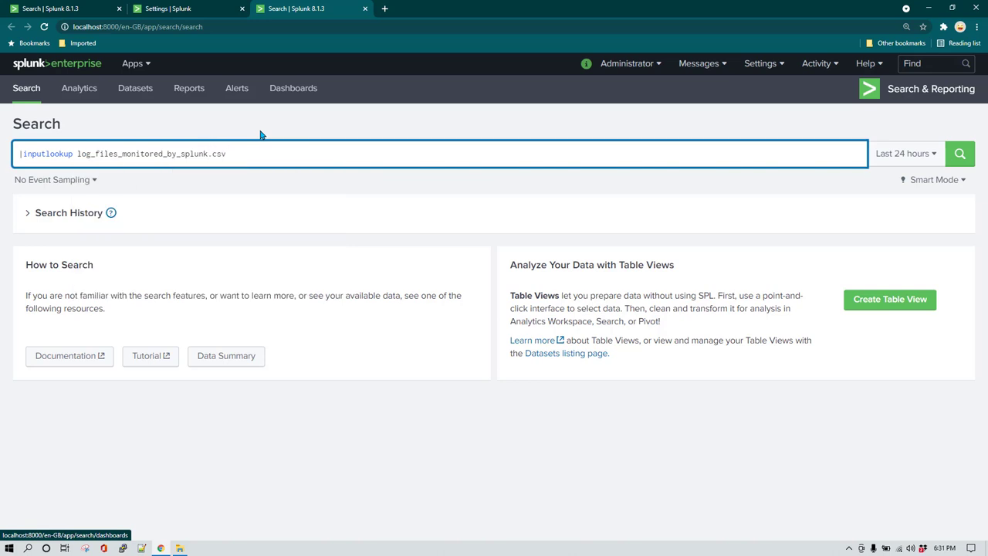
pyautogui.press('Return')
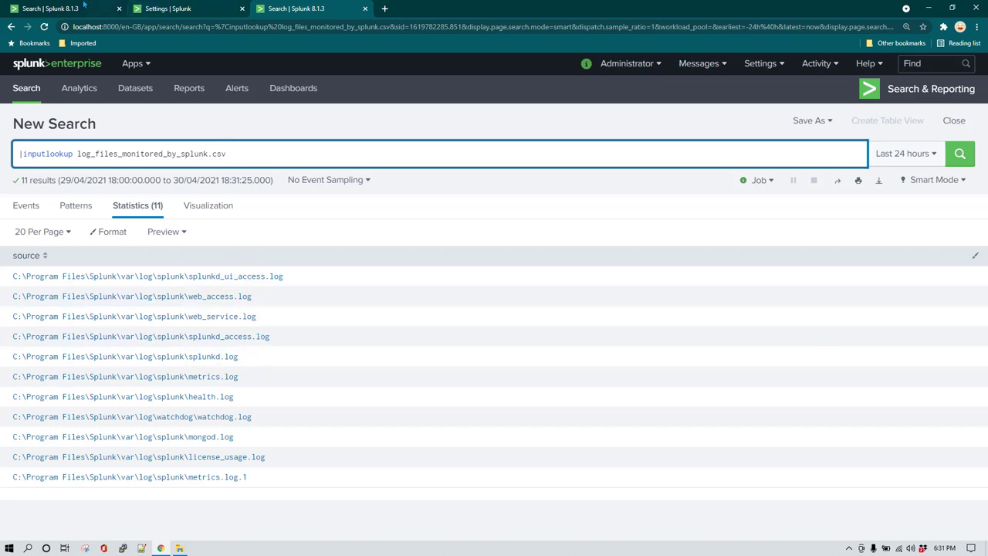
# Step: Go back to the outputlookup search and choose Save As > Report
pyautogui.hotkey('alt', 'Left')
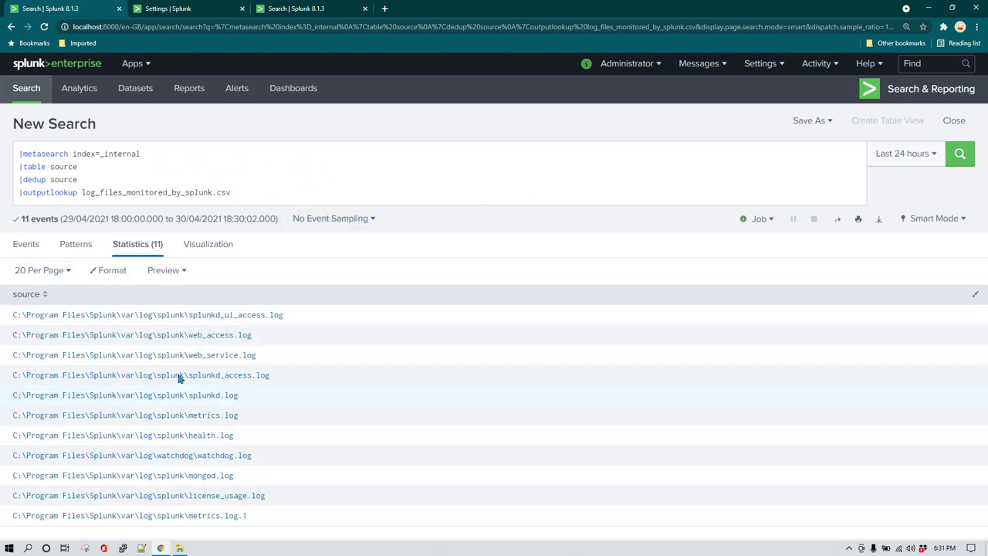
pyautogui.click(231, 7)
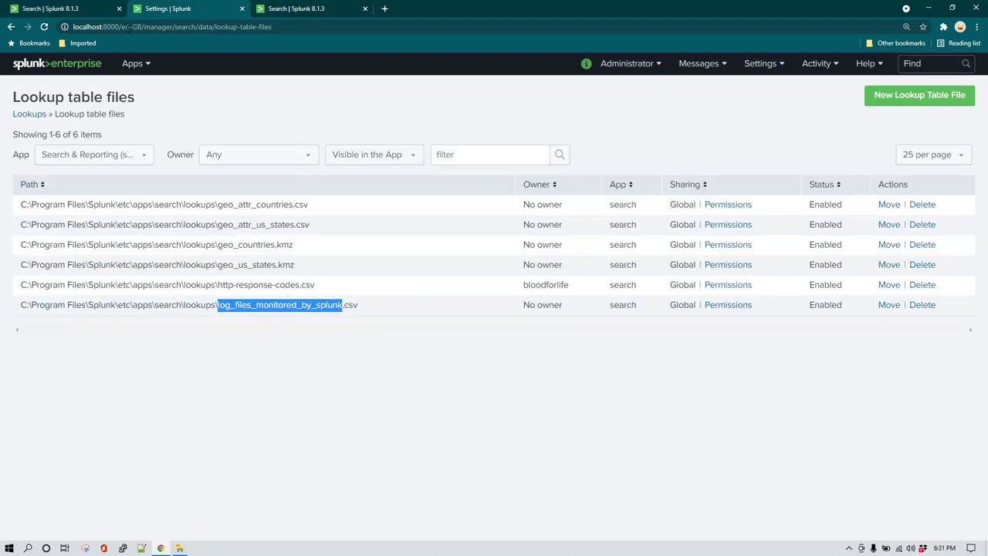
pyautogui.click(54, 8)
pyautogui.click(821, 120)
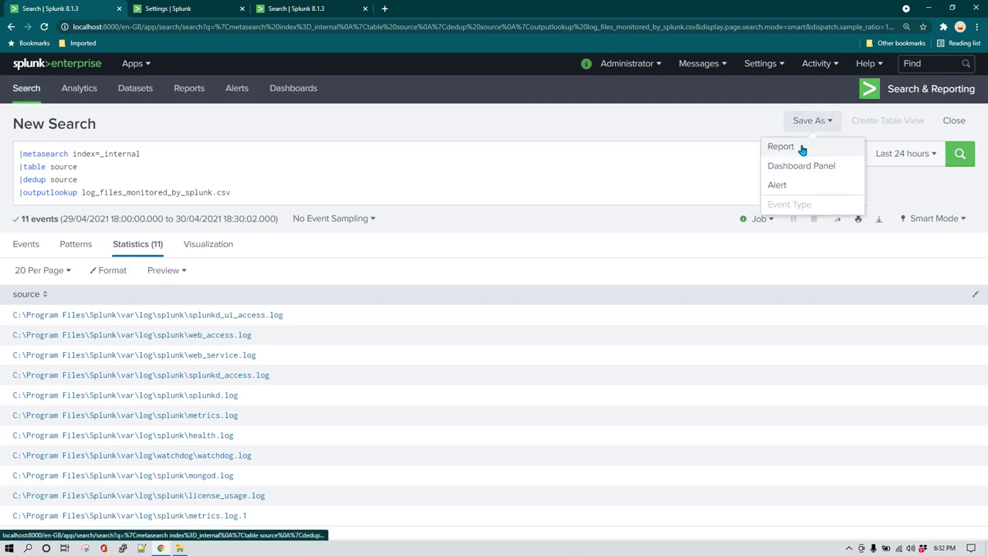
pyautogui.click(801, 150)
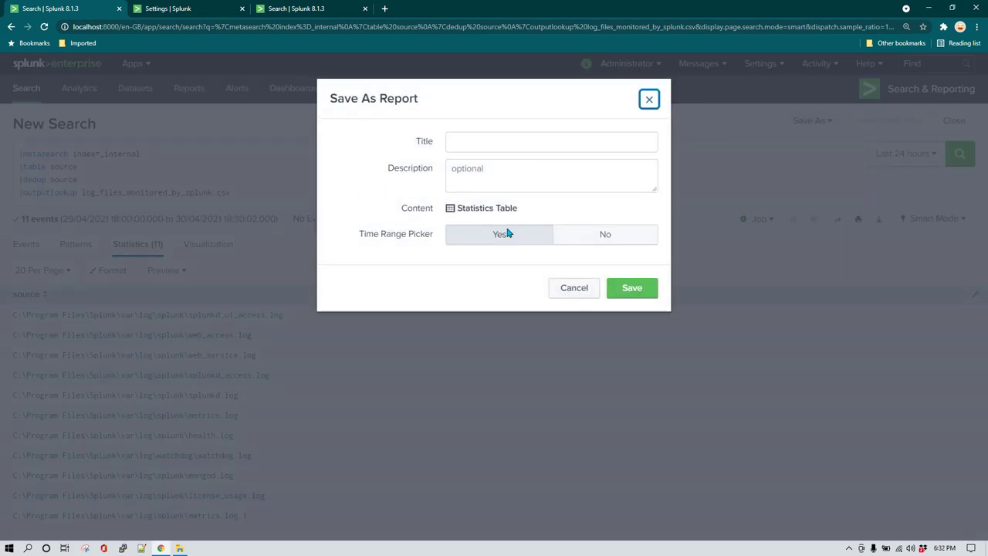
# Step: Save the report with the title log_files_monitored_by_splunk_report.csv
pyautogui.click(503, 147)
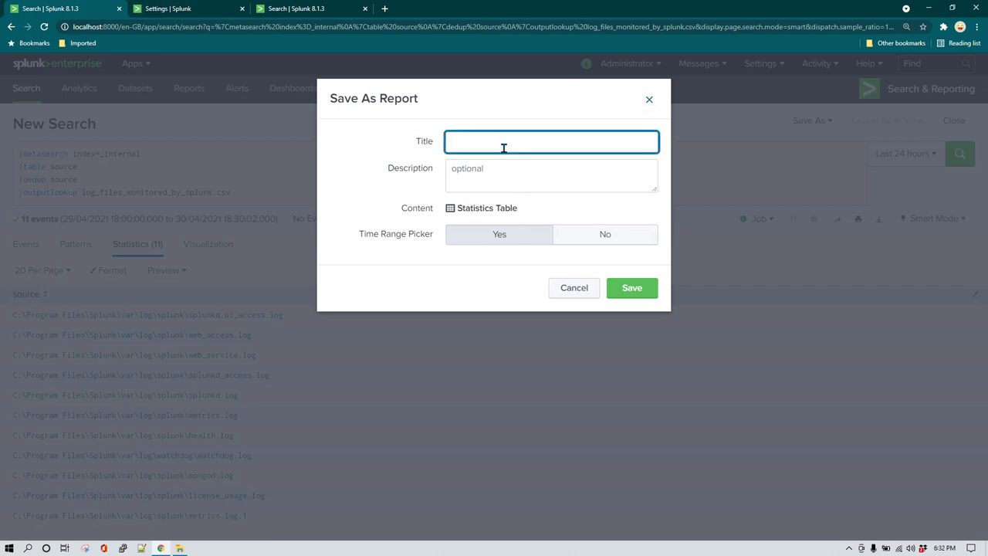
pyautogui.hotkey('ctrl', 'v')
pyautogui.click(633, 289)
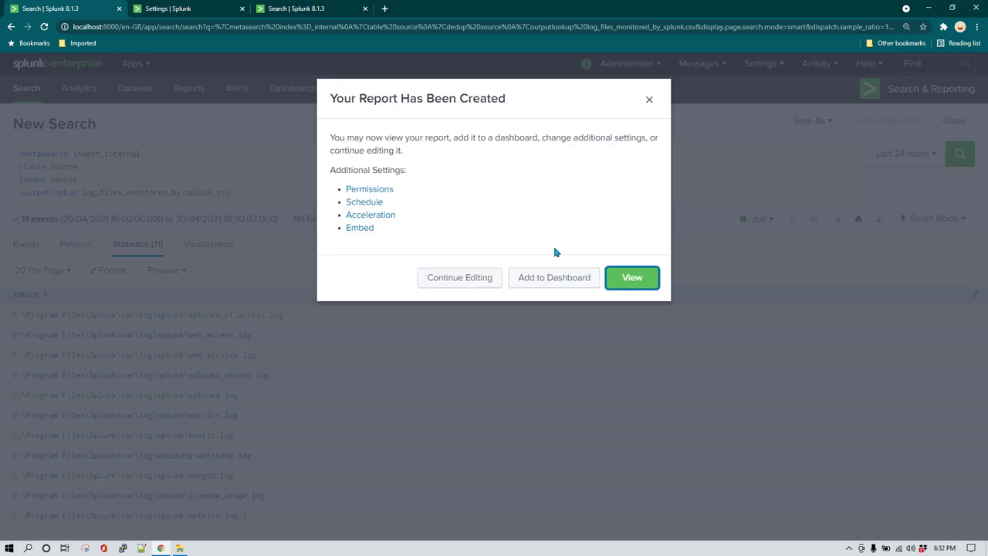
# Step: Enable scheduling so the report runs every day at 0:00, and save the schedule
pyautogui.click(380, 203)
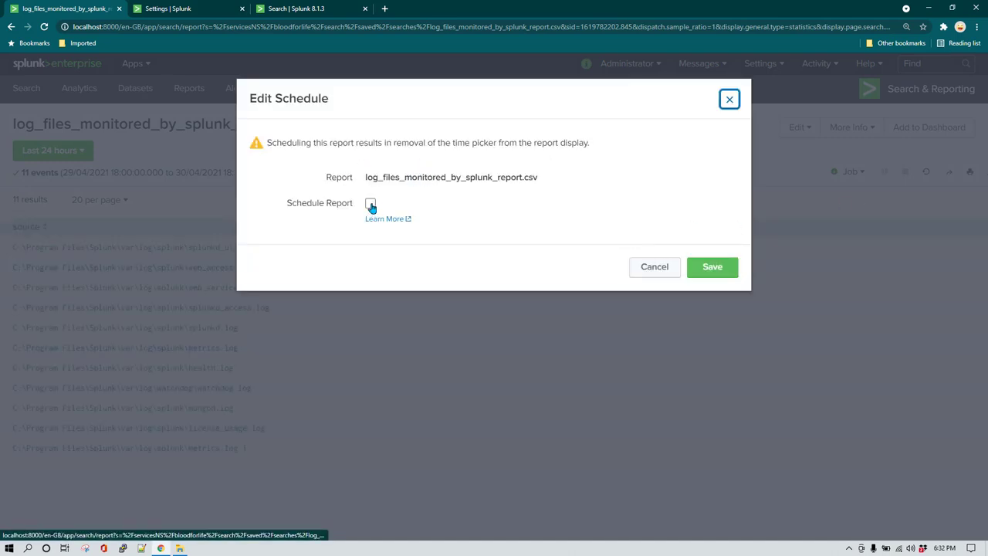
pyautogui.click(371, 204)
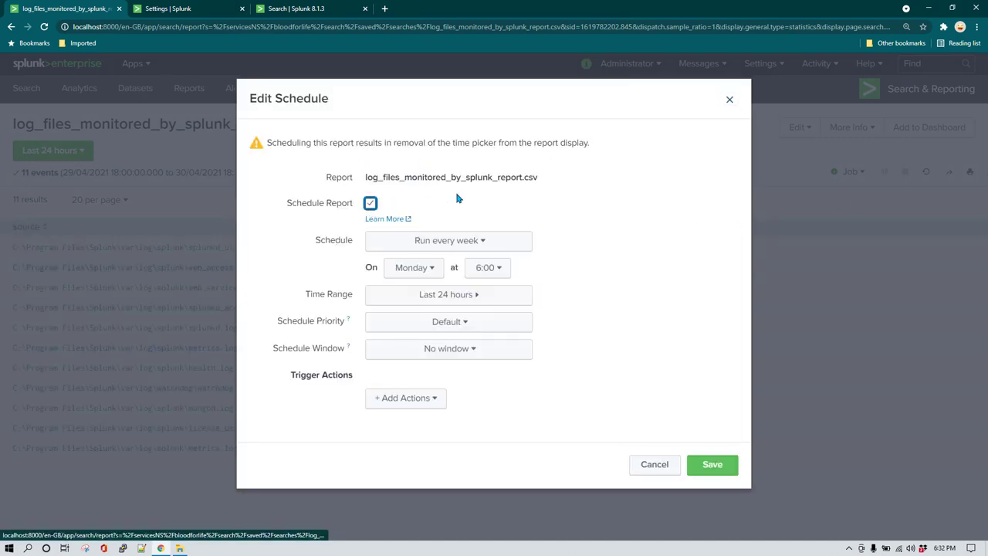
pyautogui.click(479, 242)
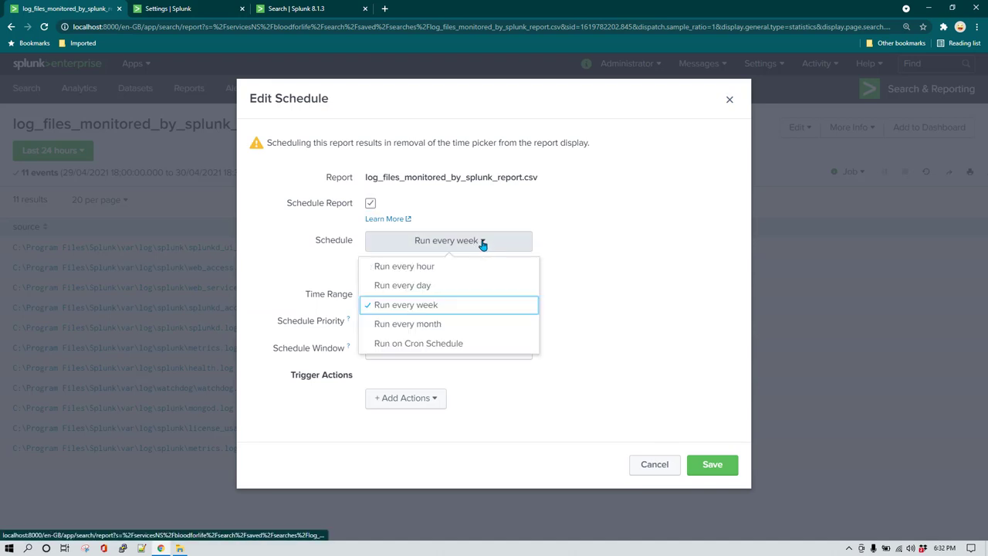
pyautogui.click(443, 284)
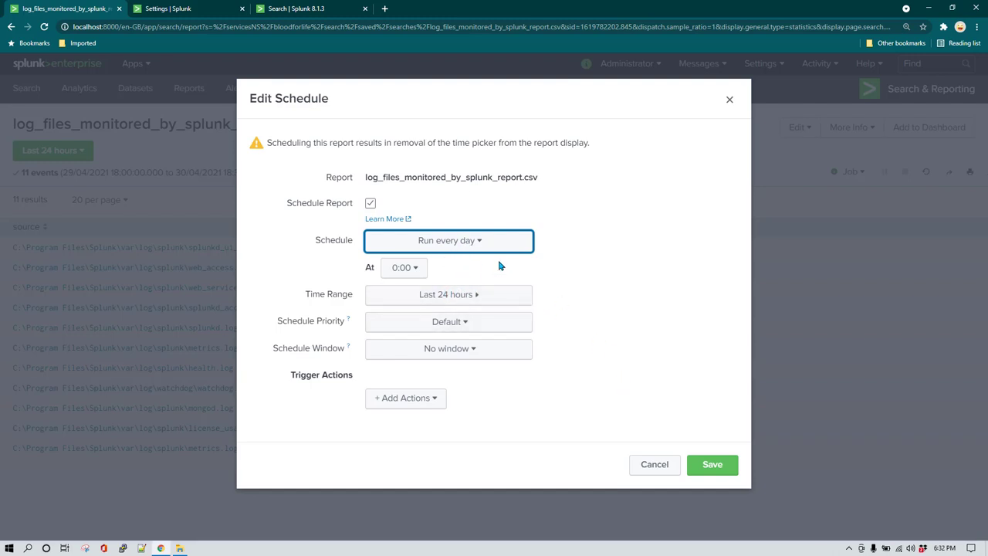
pyautogui.click(701, 466)
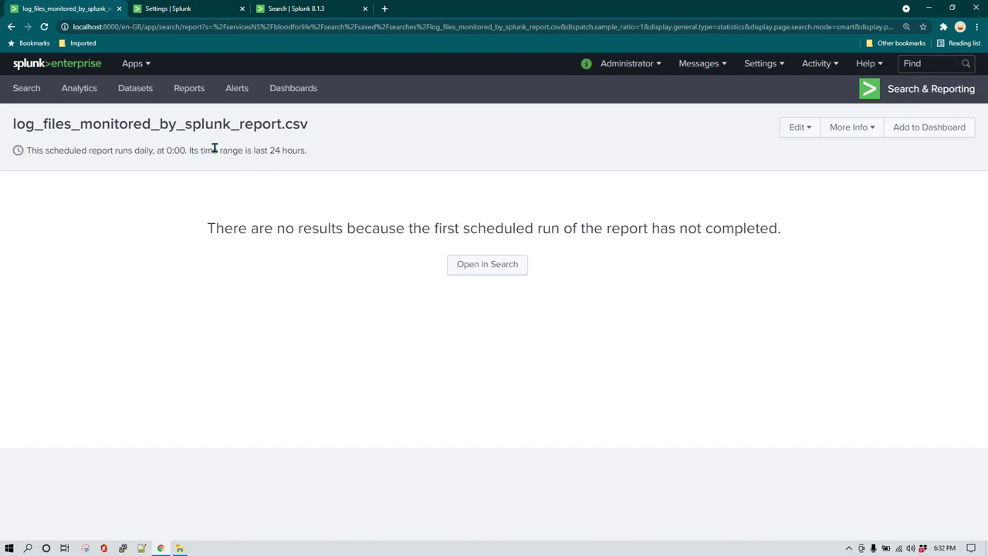
# Step: Open the report log_files_monitored_by_splunk_report.csv in Search
pyautogui.click(489, 266)
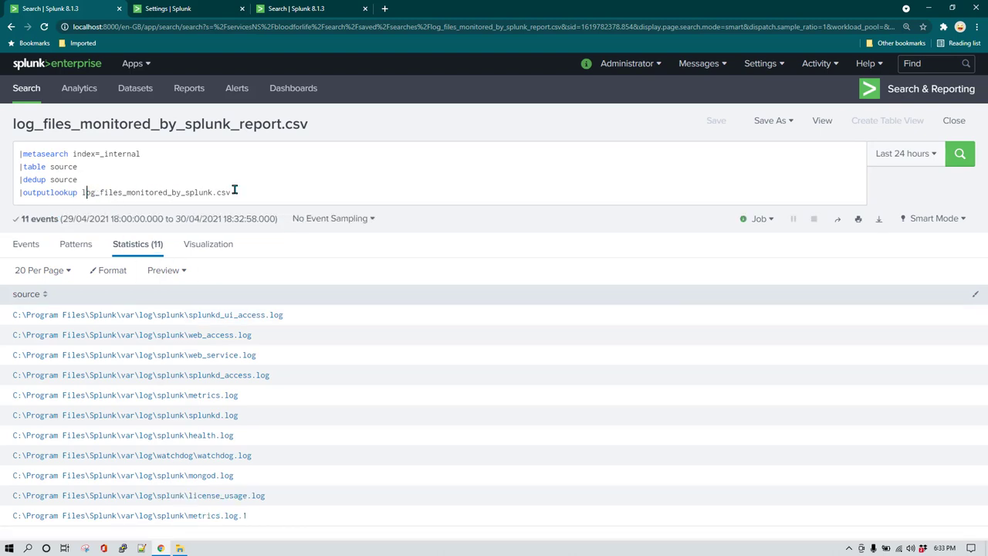
# Step: Add append=true to the outputlookup line and rerun the search, returning the 11 log sources
pyautogui.click(174, 193)
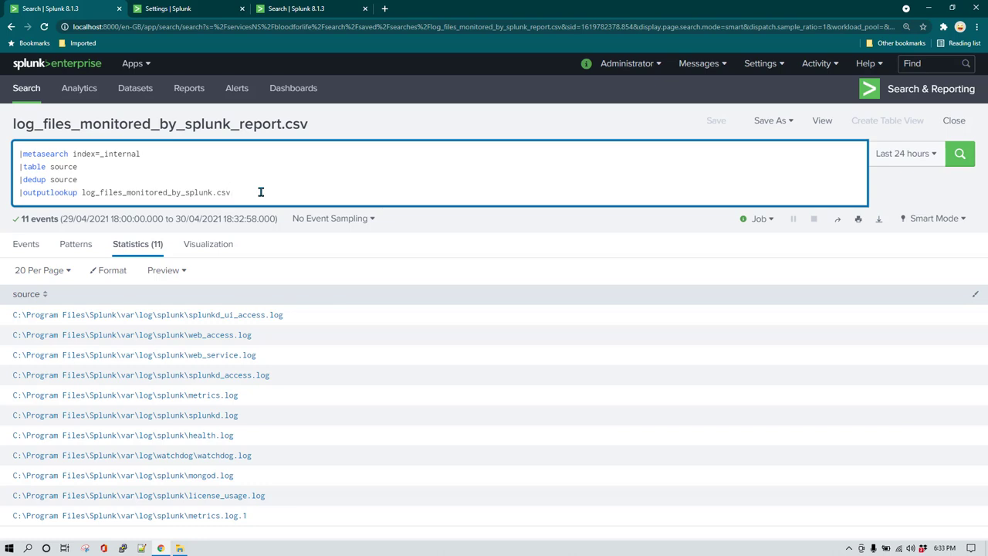
pyautogui.hotkey('shift', 'Down')
pyautogui.hotkey('shift', 'Down')
pyautogui.hotkey('shift', 'Down')
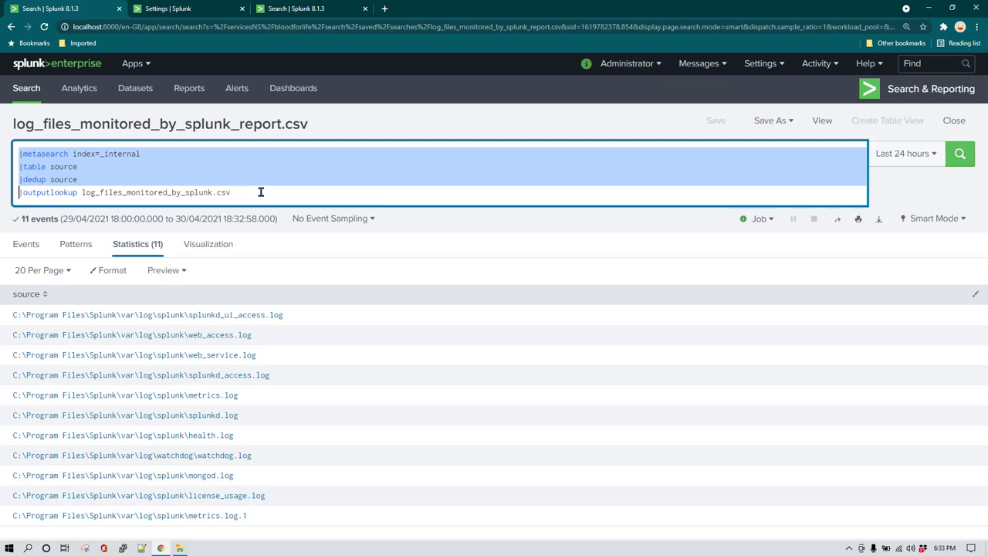
pyautogui.hotkey('shift', 'Left')
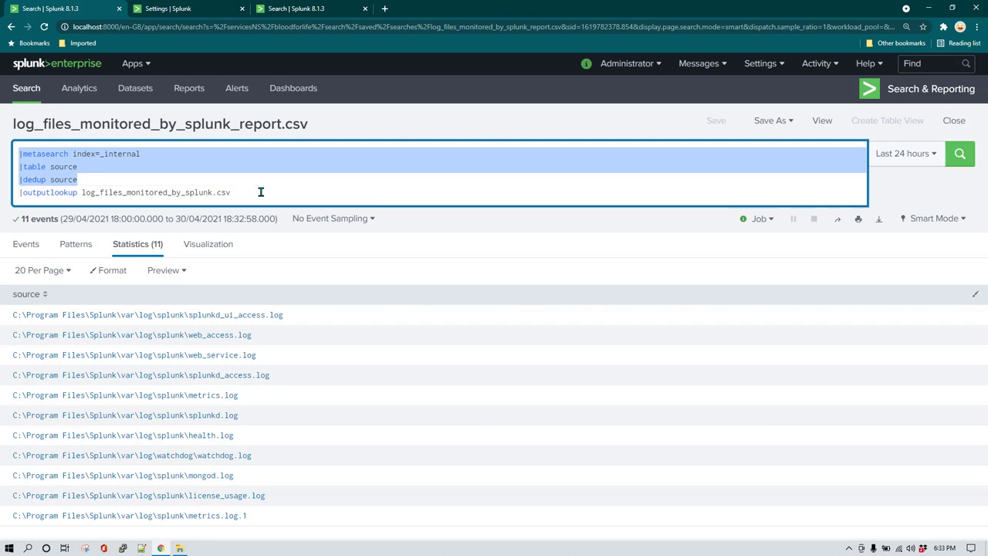
pyautogui.press('Down')
pyautogui.write('append=t')
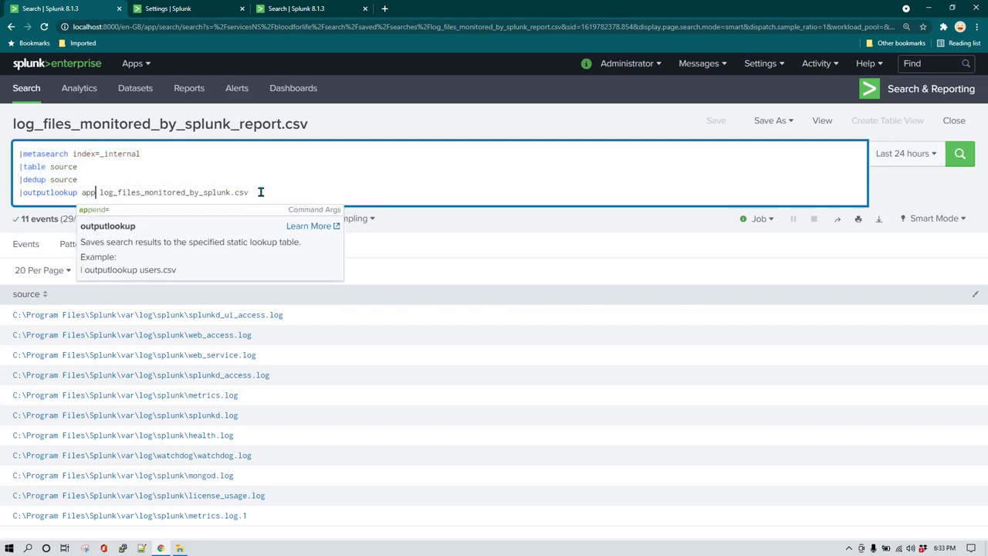
pyautogui.write('rue')
pyautogui.press('Return')
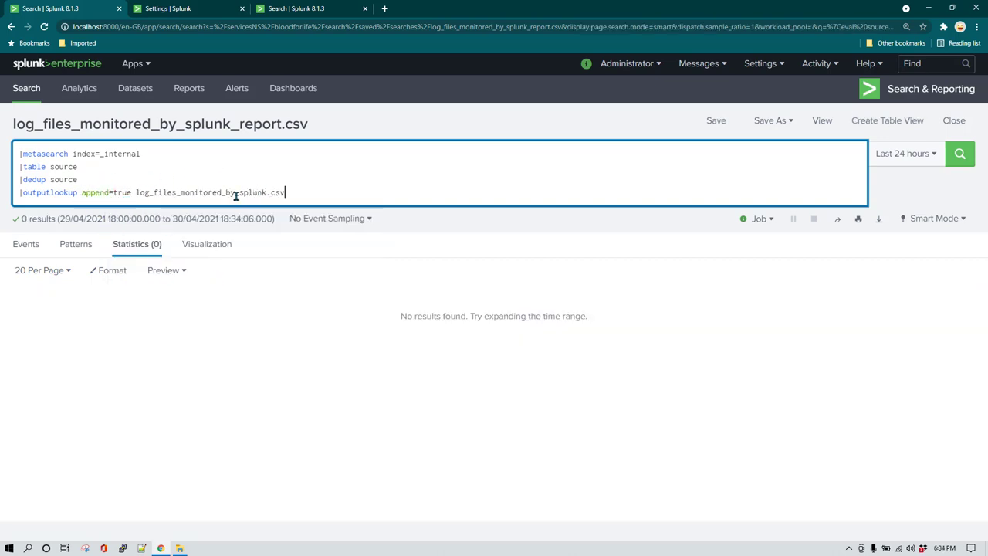
pyautogui.click(463, 185)
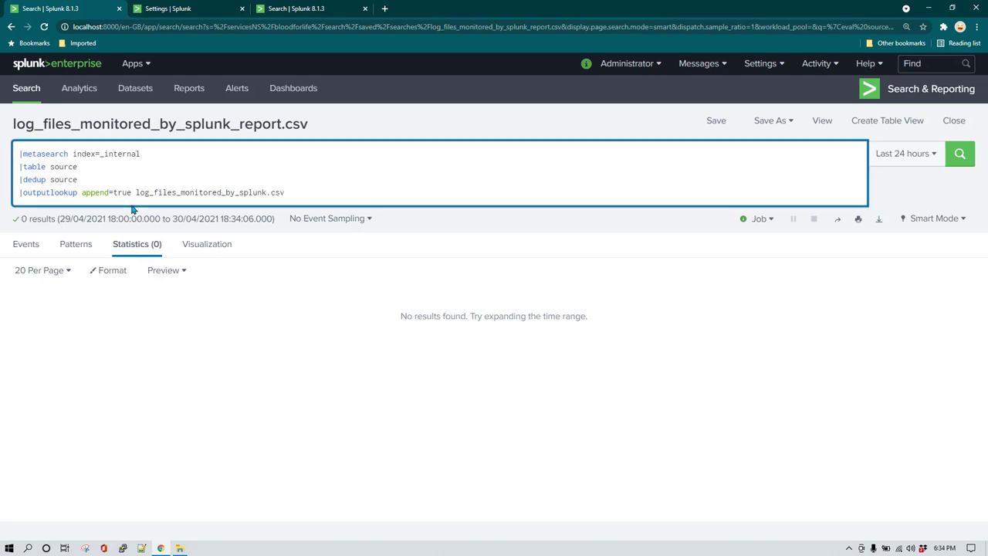
pyautogui.click(956, 156)
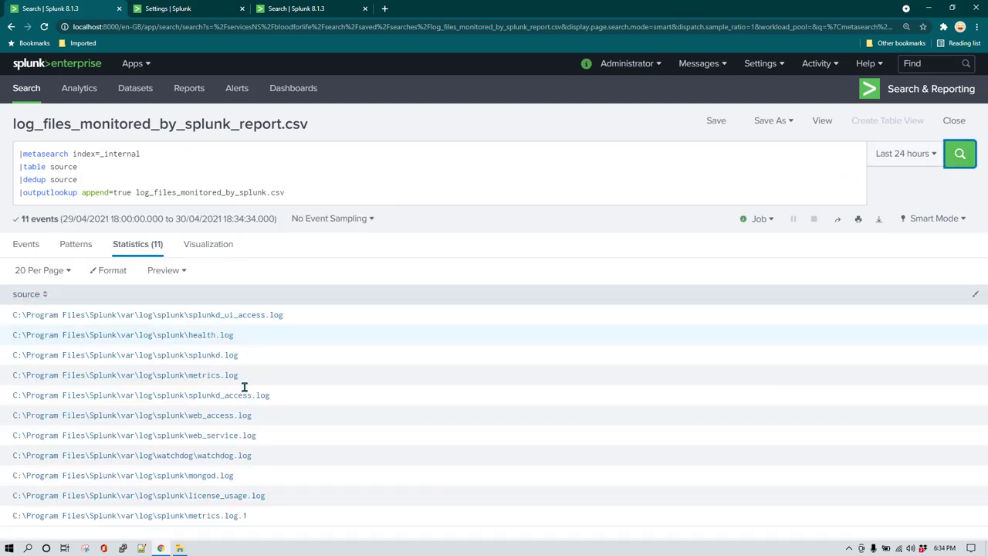
pyautogui.click(321, 8)
# Step: Rerun the inputlookup of log_files_monitored_by_splunk.csv to confirm 22 accumulated rows, then return to the report
pyautogui.moveTo(18, 154); pyautogui.dragTo(84, 154)
pyautogui.click(131, 153)
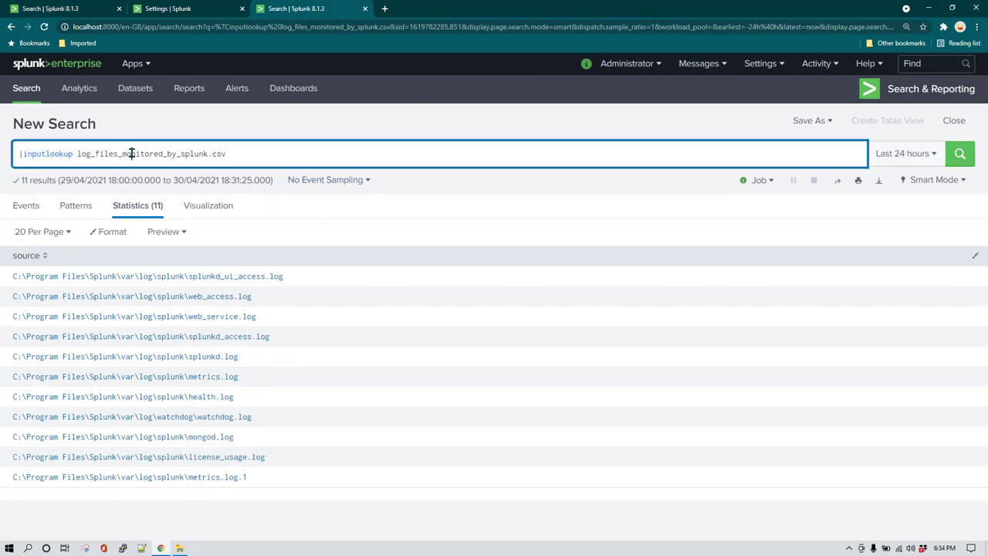
pyautogui.click(960, 154)
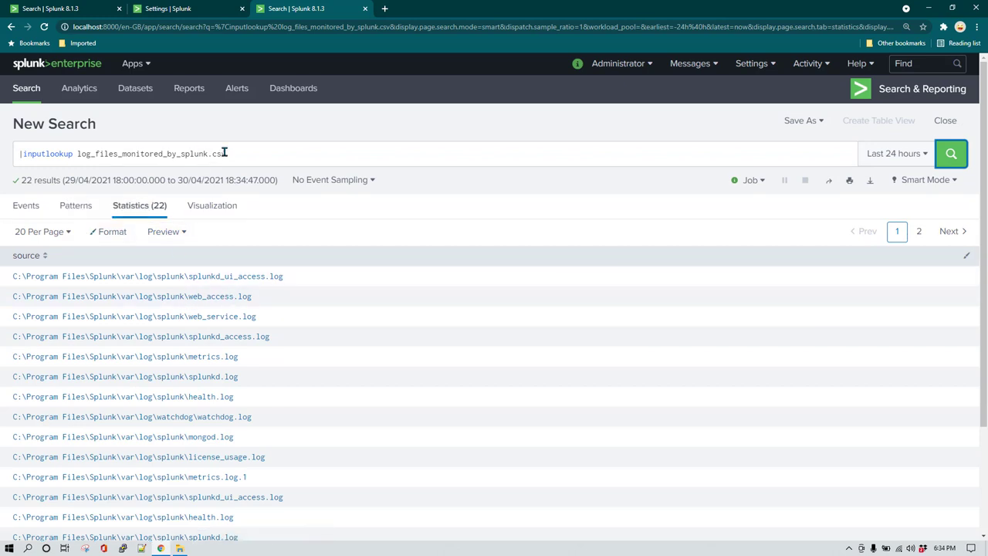
pyautogui.scroll(-2, 265, 370)
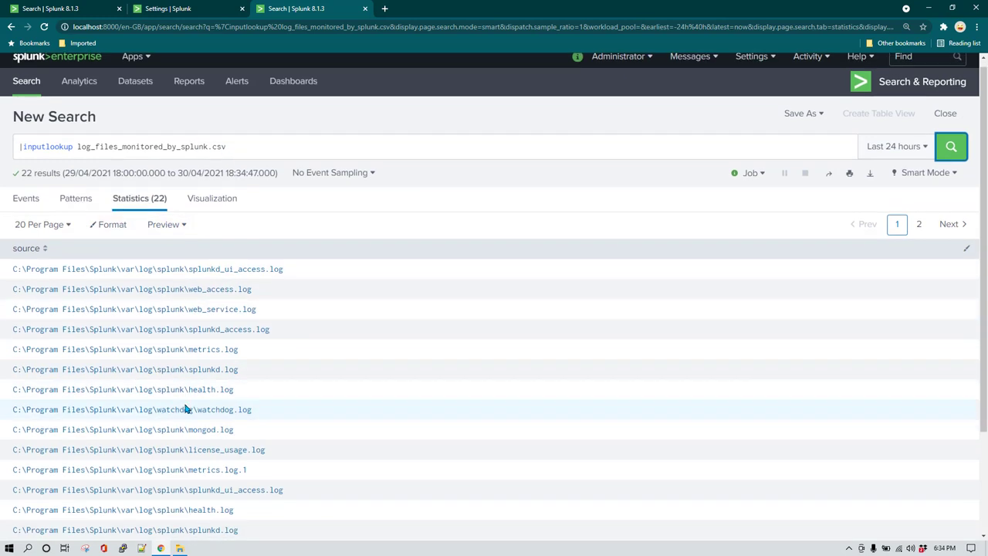
pyautogui.scroll(2, 252, 247)
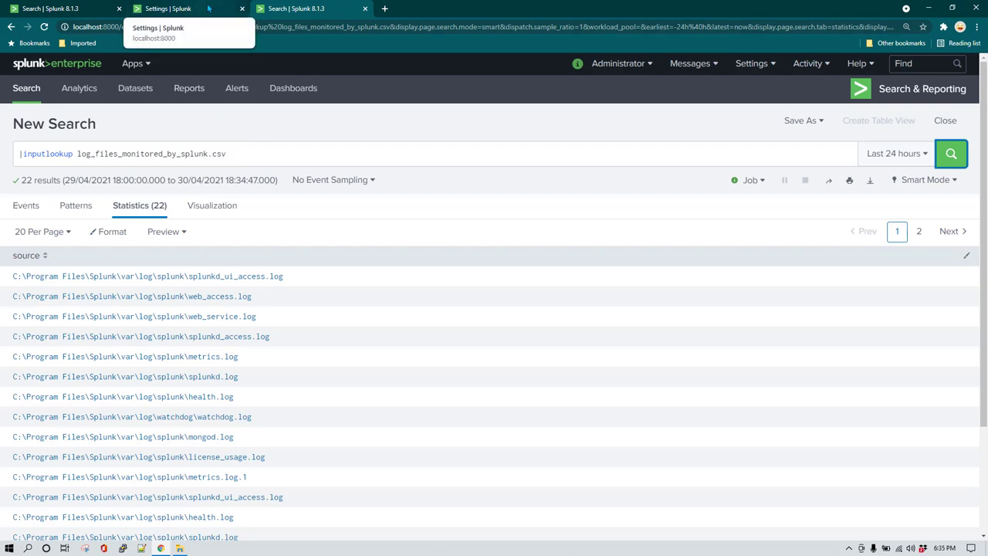
pyautogui.click(50, 8)
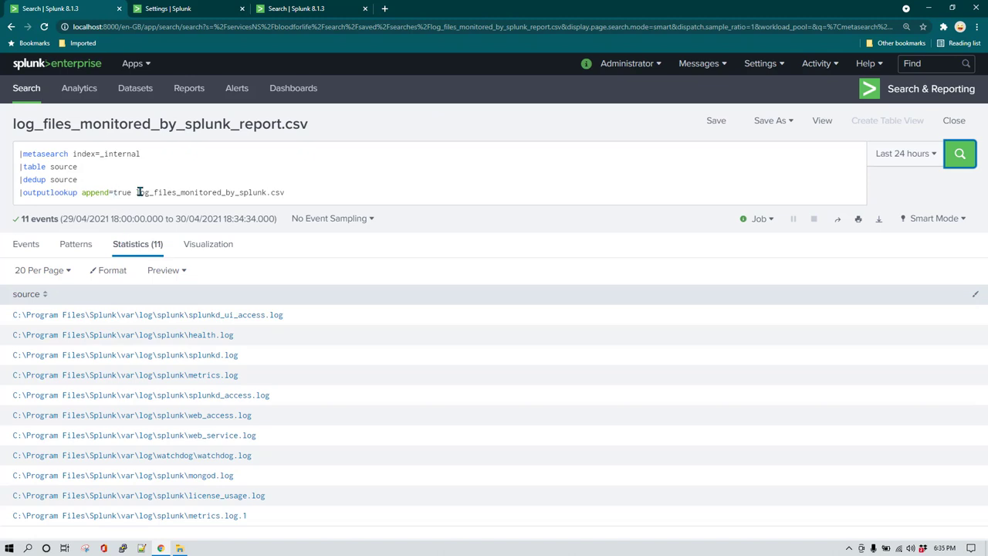